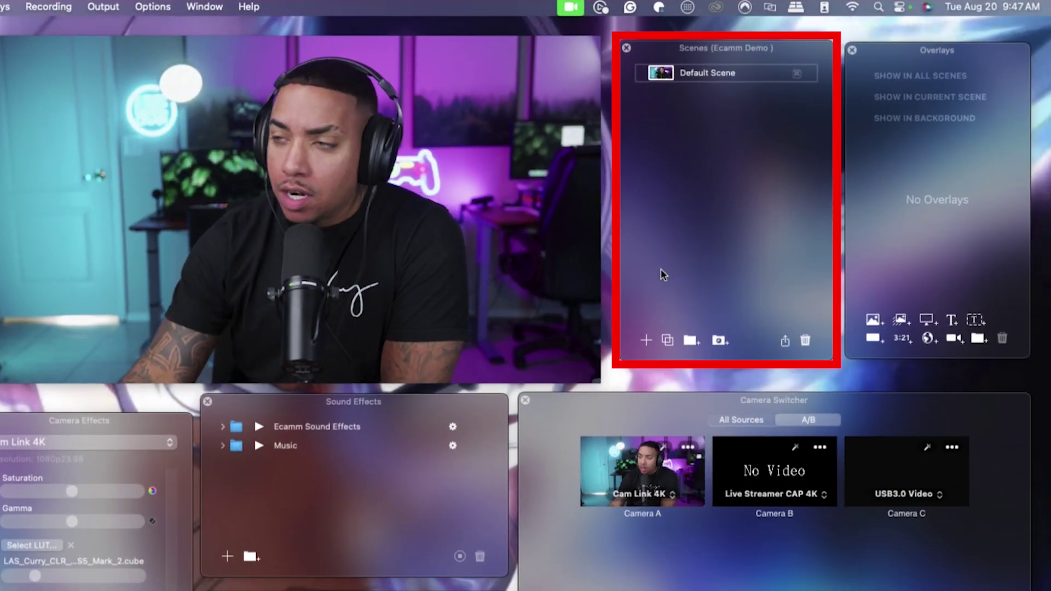
- Add scenes named Starting Soon, Countdown Timer, Be Right Back, Stream Ending, Just Chatting and Gameplay
{"action": "left_click", "coordinate": [646, 341]}
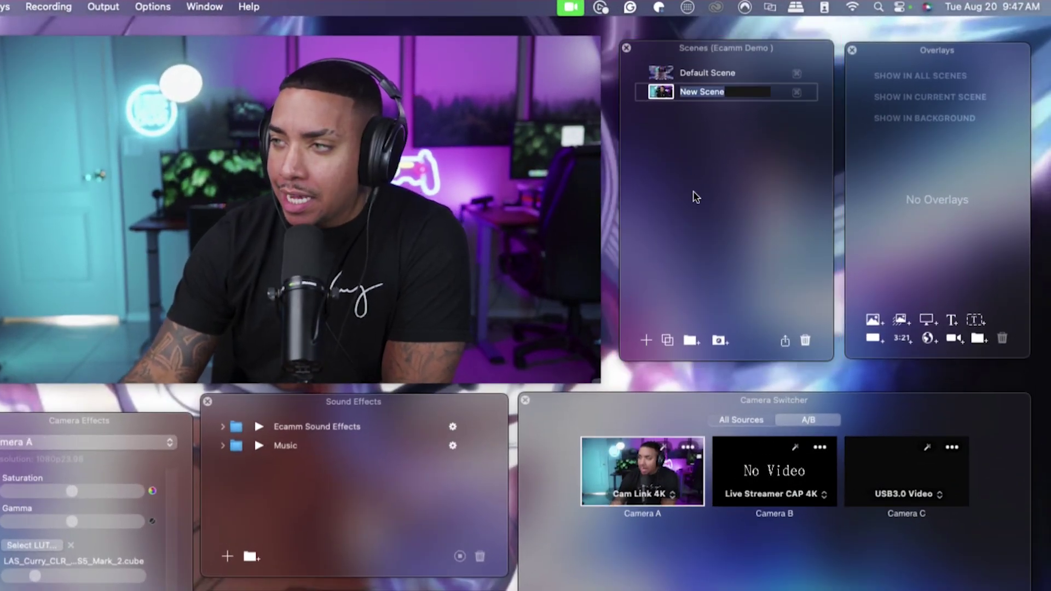
{"action": "type", "text": "Starting Soon"}
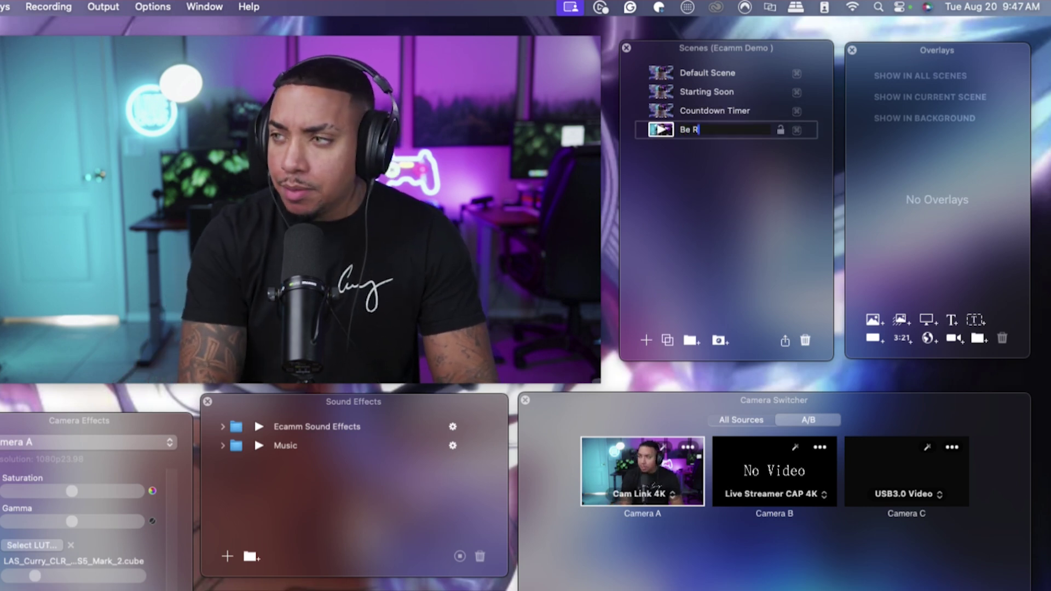
{"action": "left_click", "coordinate": [646, 341]}
{"action": "type", "text": "Stream Ending"}
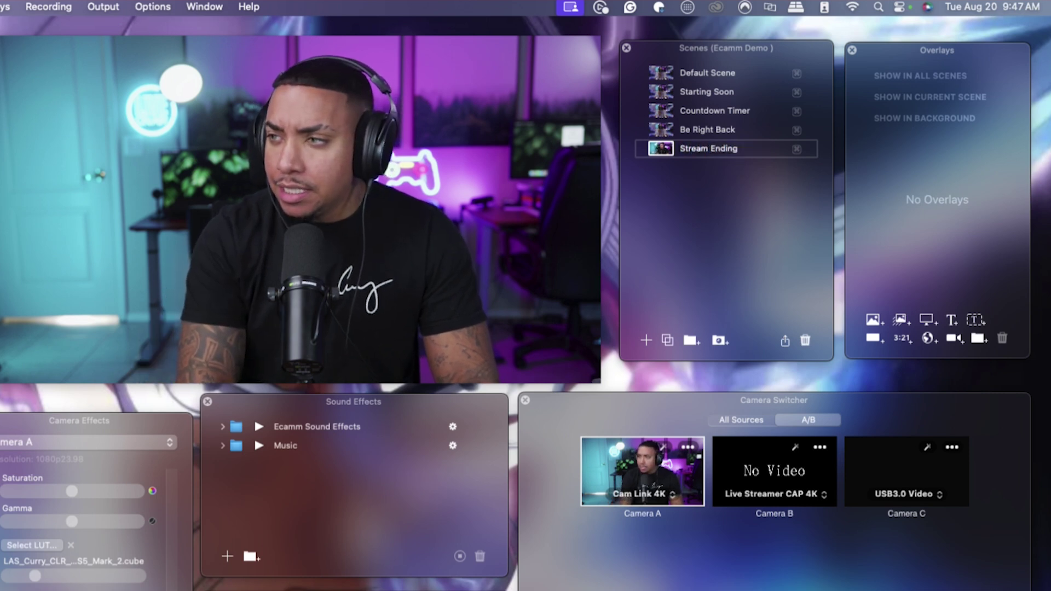
{"action": "left_click", "coordinate": [646, 341]}
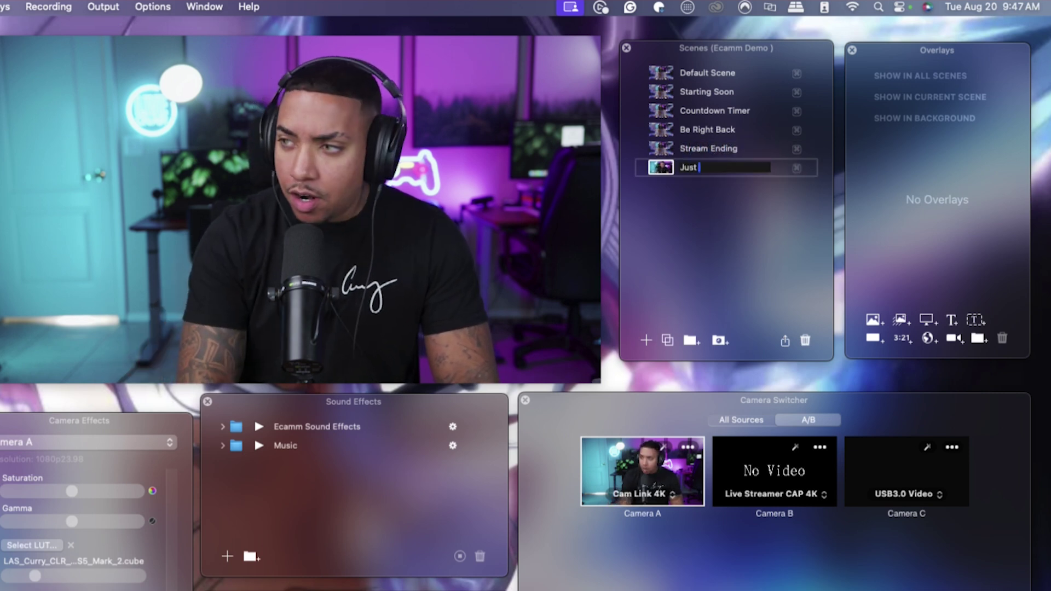
{"action": "left_click", "coordinate": [647, 341]}
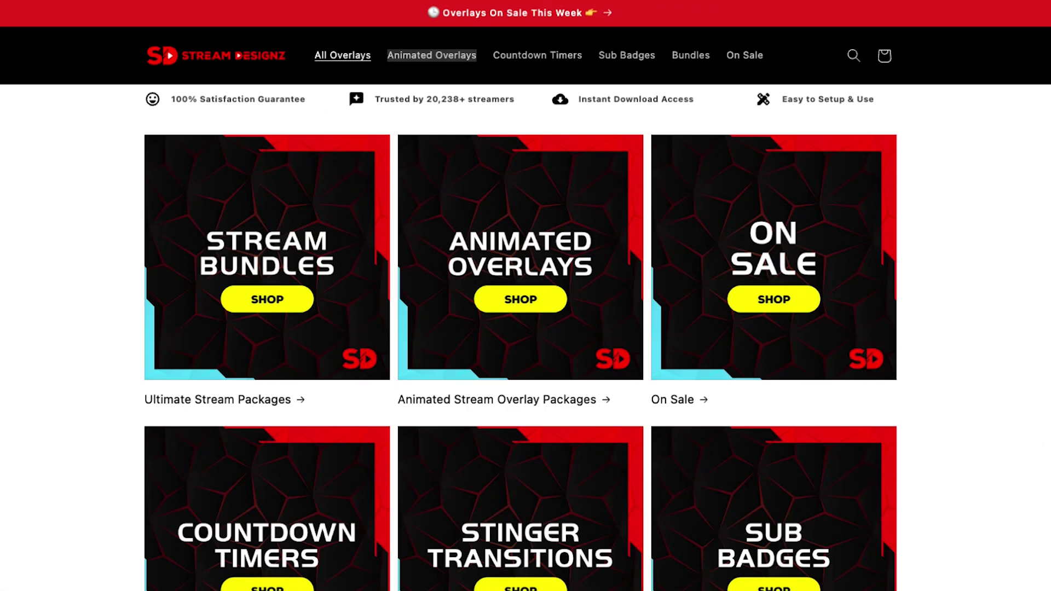
{"action": "scroll", "coordinate": [520, 296], "scroll_direction": "down", "scroll_amount": 5}
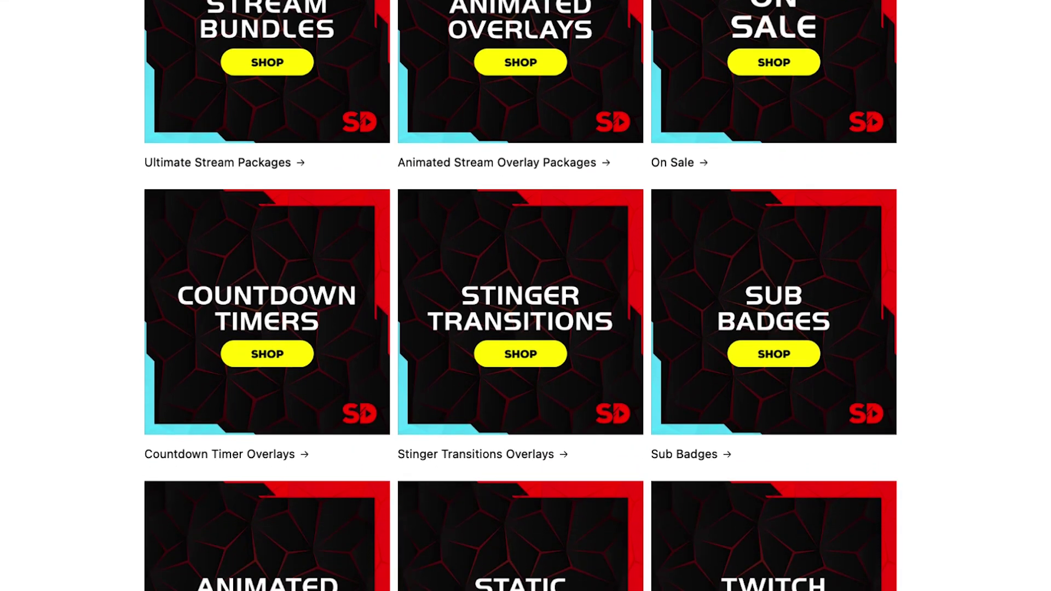
- Play the Zen Zone overlay preview video in full screen, then exit full screen
{"action": "scroll", "coordinate": [526, 296], "scroll_direction": "up", "scroll_amount": 1}
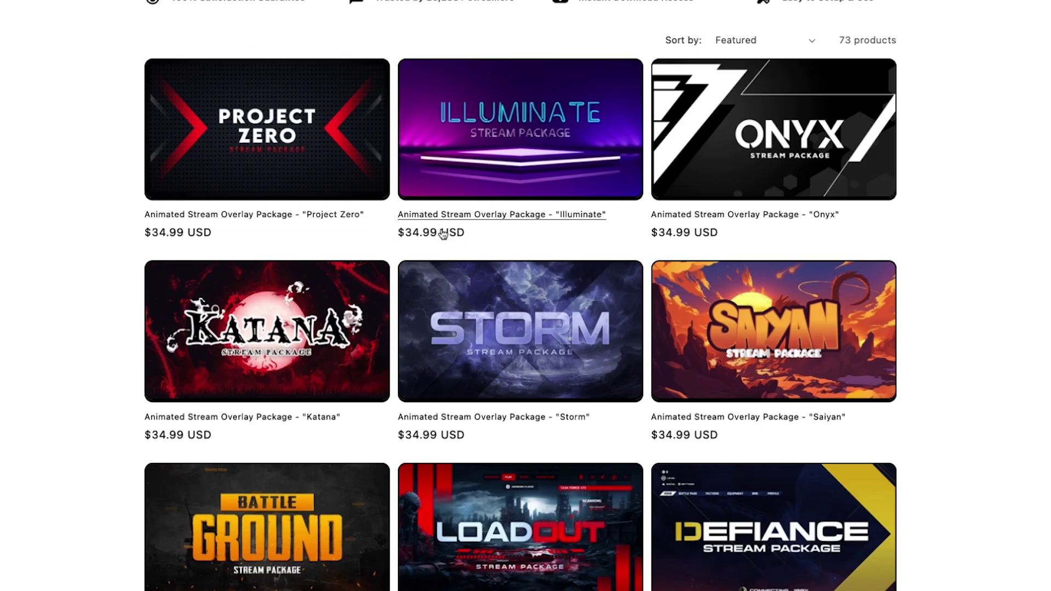
{"action": "scroll", "coordinate": [399, 252], "scroll_direction": "down", "scroll_amount": 4}
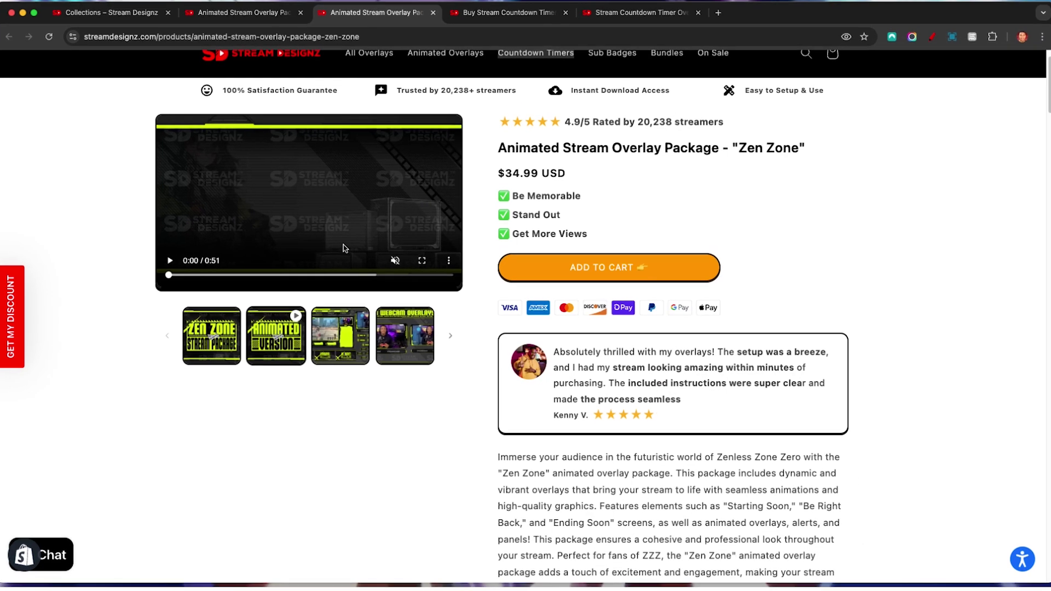
{"action": "left_click", "coordinate": [424, 263]}
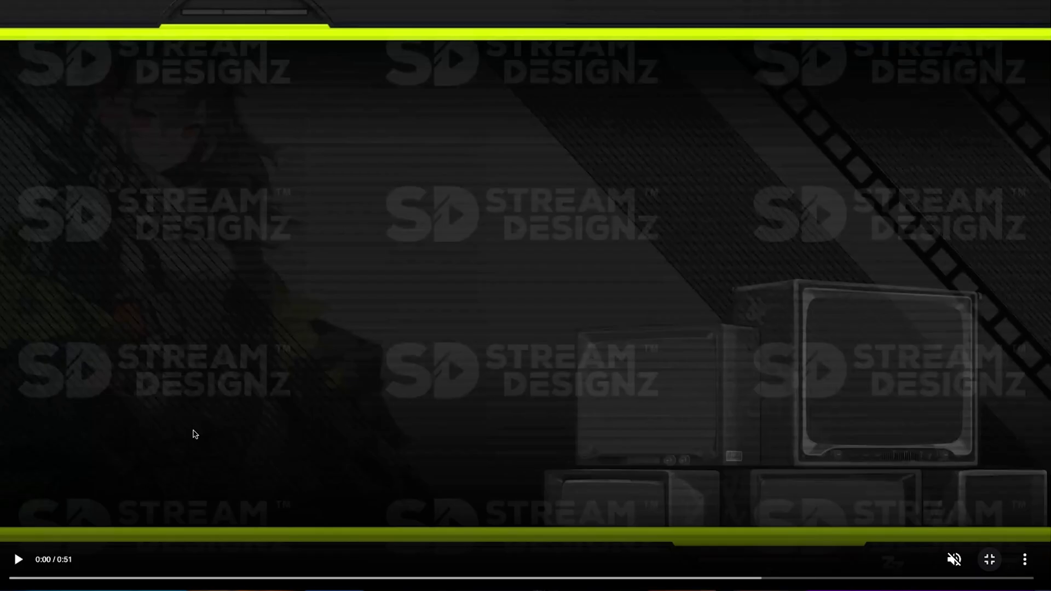
{"action": "left_click", "coordinate": [19, 559]}
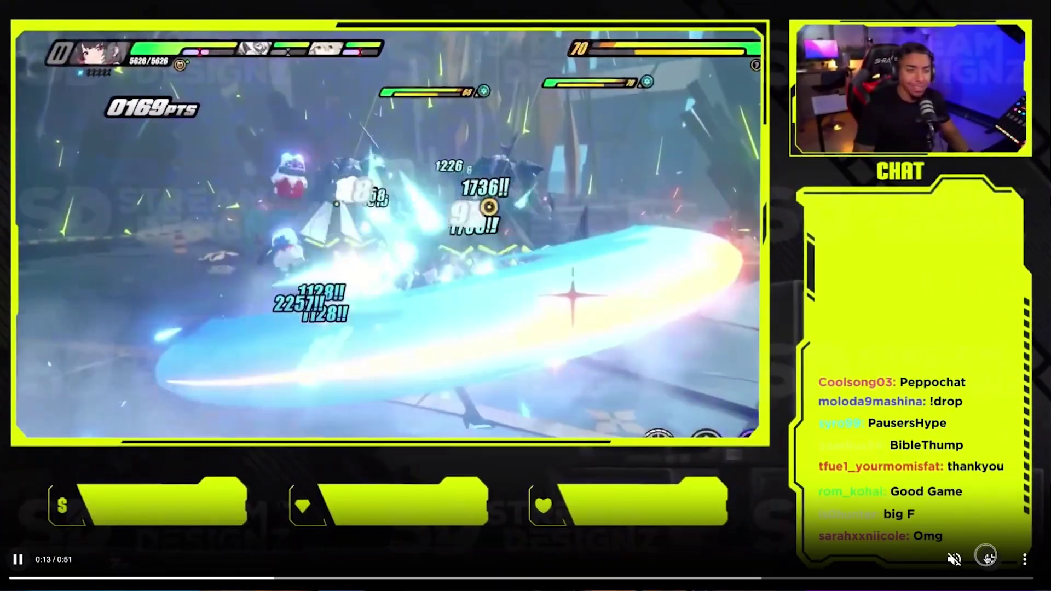
{"action": "key", "text": "Escape"}
{"action": "left_click", "coordinate": [504, 21]}
- Show the Stream Designz stream countdown timer overlay collection and scroll through it
{"action": "left_click", "coordinate": [602, 20]}
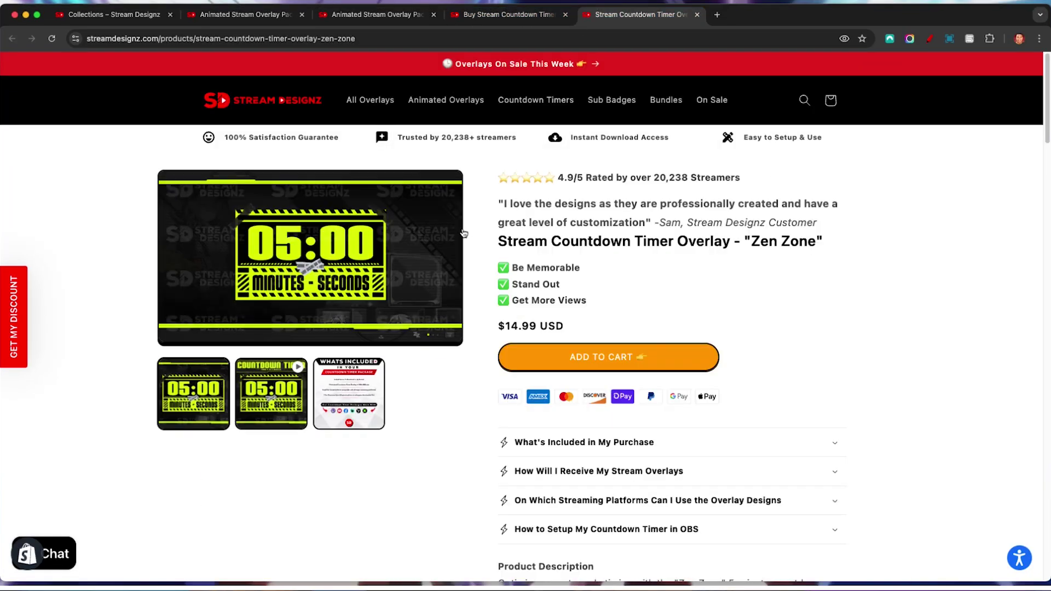
{"action": "left_click", "coordinate": [548, 15]}
{"action": "scroll", "coordinate": [493, 246], "scroll_direction": "down", "scroll_amount": 5}
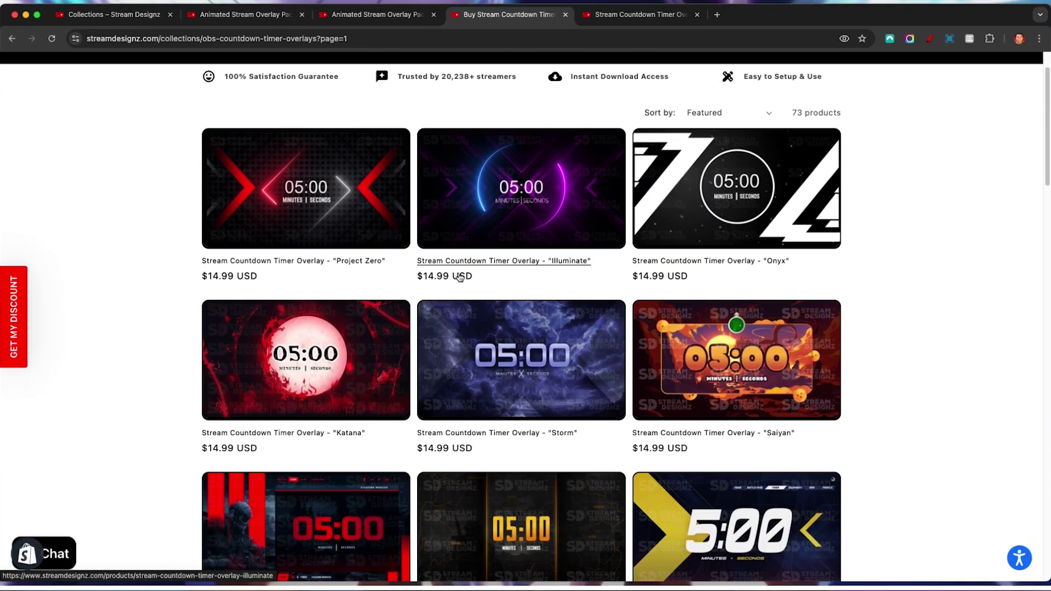
{"action": "scroll", "coordinate": [461, 276], "scroll_direction": "down", "scroll_amount": 1}
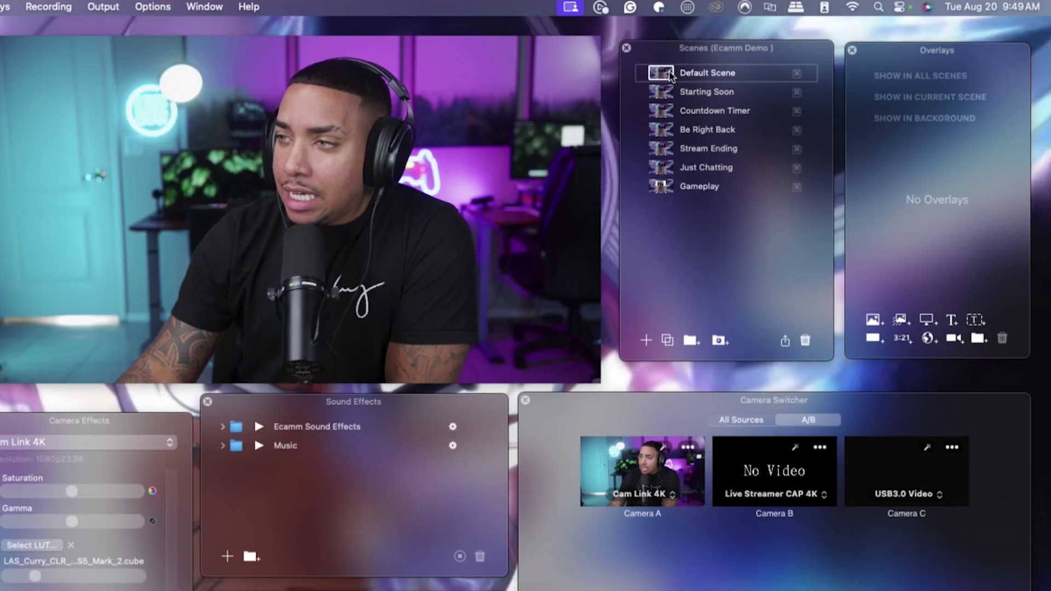
- Select the Starting Soon scene and set its source to a blank background
{"action": "mouse_move", "coordinate": [699, 94]}
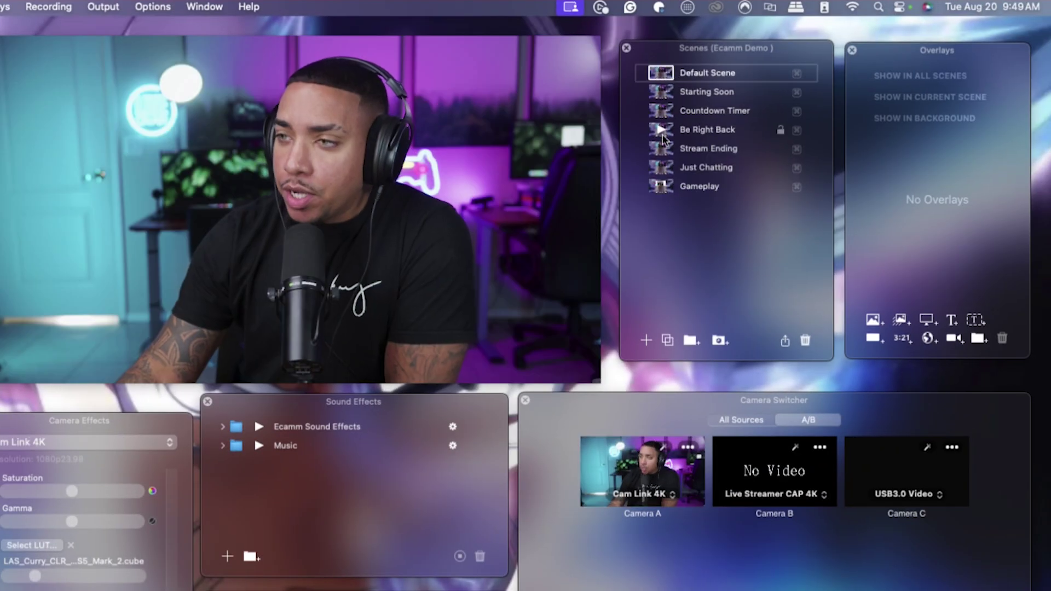
{"action": "left_click", "coordinate": [692, 96]}
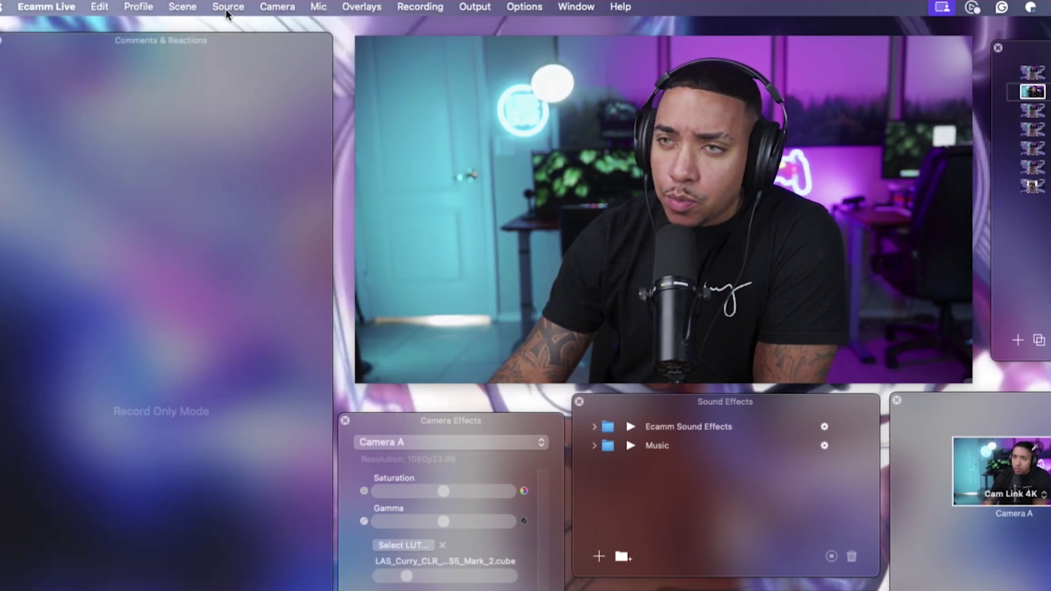
{"action": "left_click", "coordinate": [226, 9]}
{"action": "left_click", "coordinate": [235, 23]}
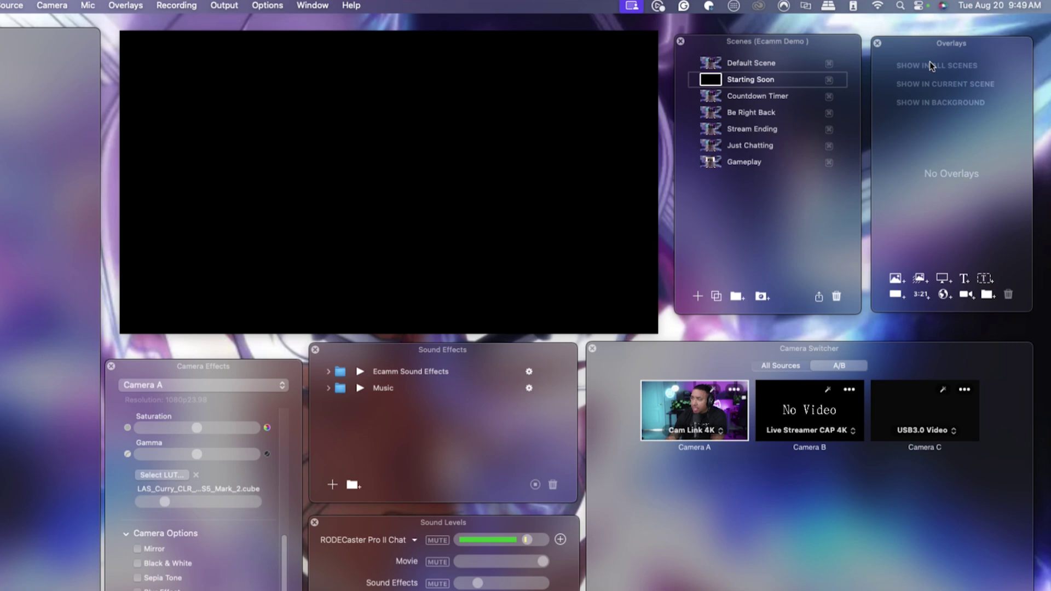
- Bring up the Overlays panel from the Window menu and start adding an animated overlay
{"action": "left_click", "coordinate": [310, 7]}
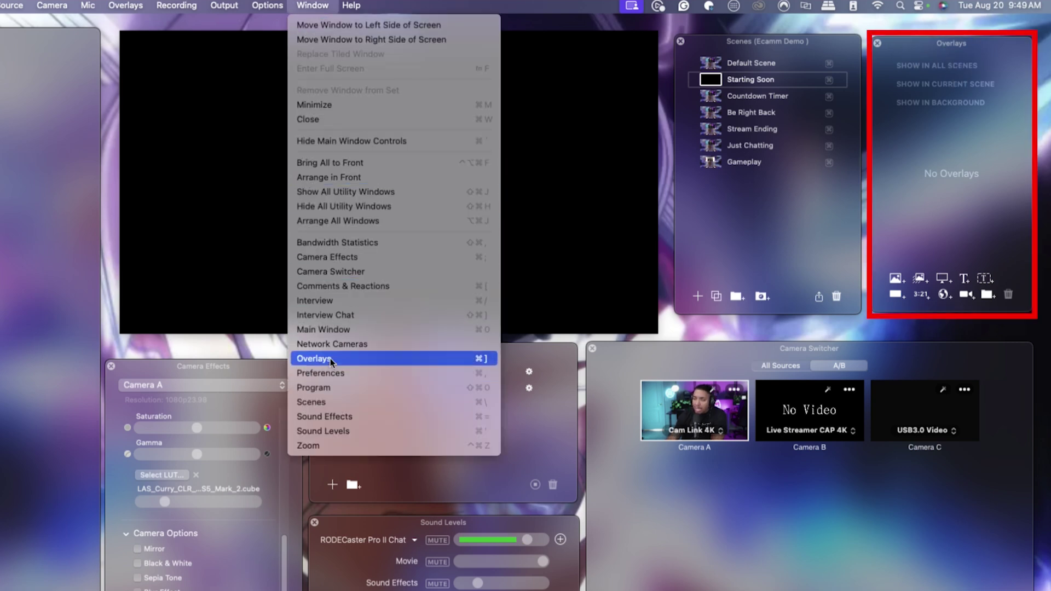
{"action": "left_click", "coordinate": [992, 59]}
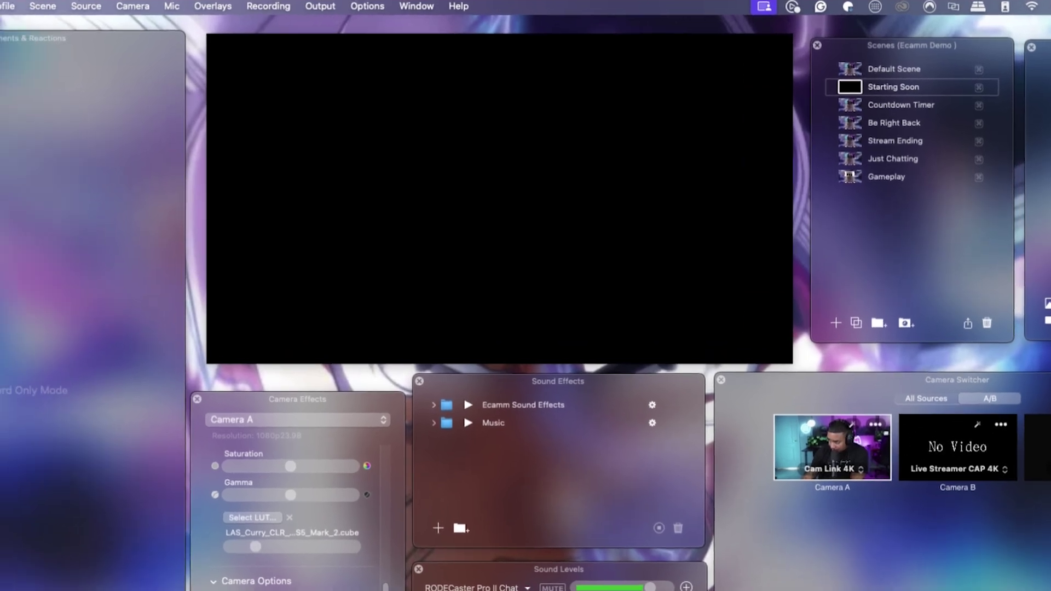
{"action": "left_click", "coordinate": [920, 279]}
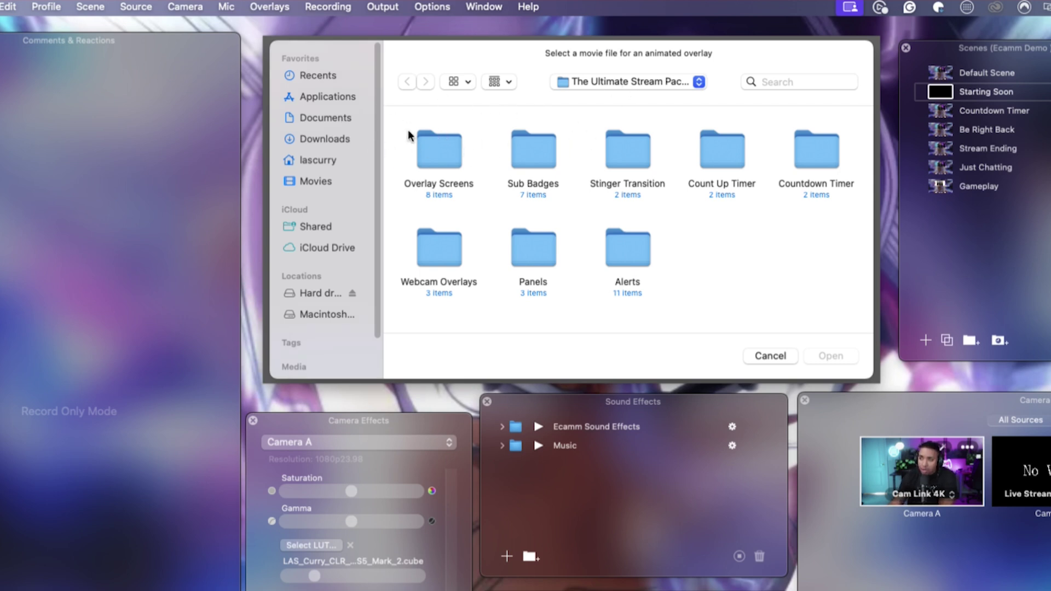
- Add Starting Soon.mp4 from The Ultimate Stream Pack > Overlay Screens as an animated overlay
{"action": "left_click", "coordinate": [637, 80]}
{"action": "left_click", "coordinate": [620, 98]}
{"action": "scroll", "coordinate": [528, 181], "scroll_direction": "down", "scroll_amount": 3}
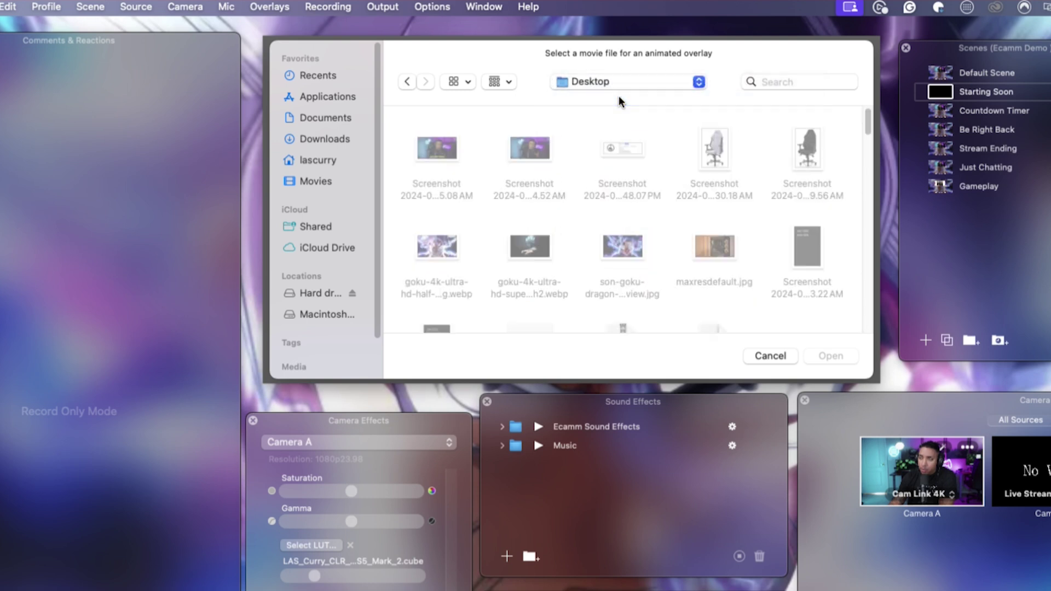
{"action": "scroll", "coordinate": [544, 186], "scroll_direction": "down", "scroll_amount": 10}
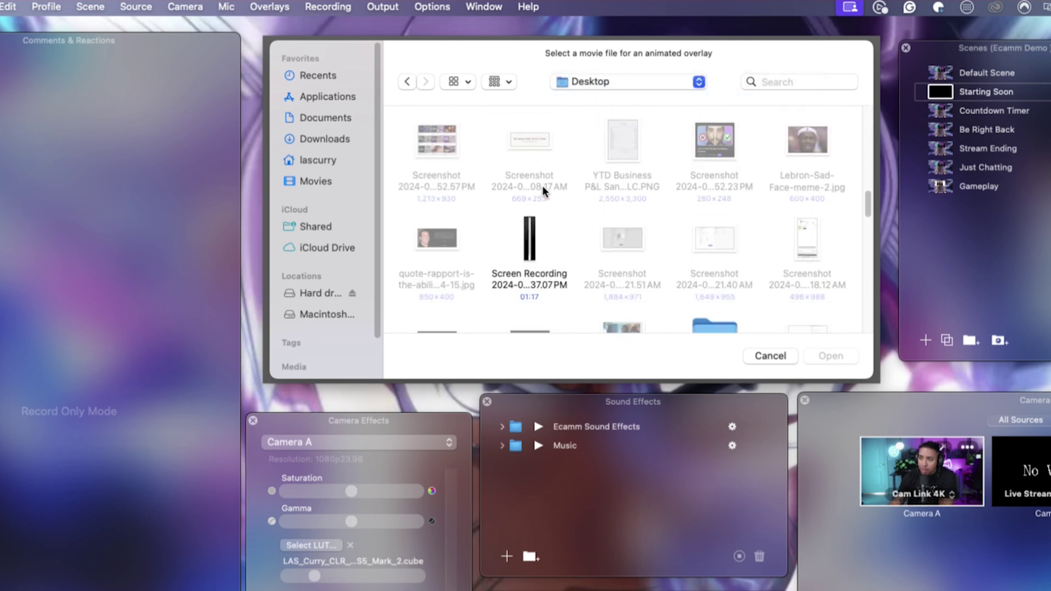
{"action": "double_click", "coordinate": [530, 204]}
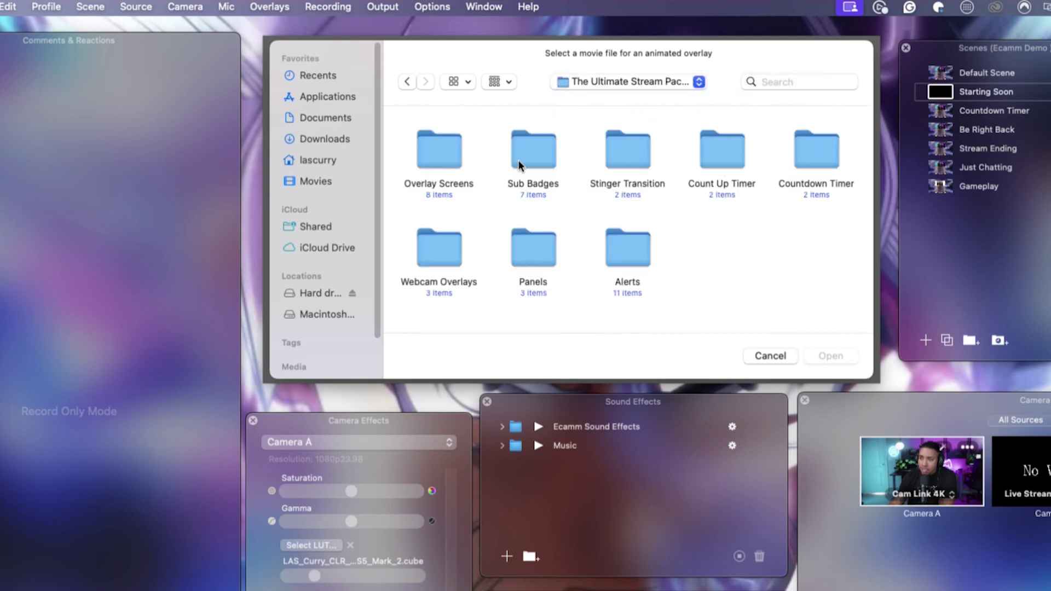
{"action": "double_click", "coordinate": [440, 159]}
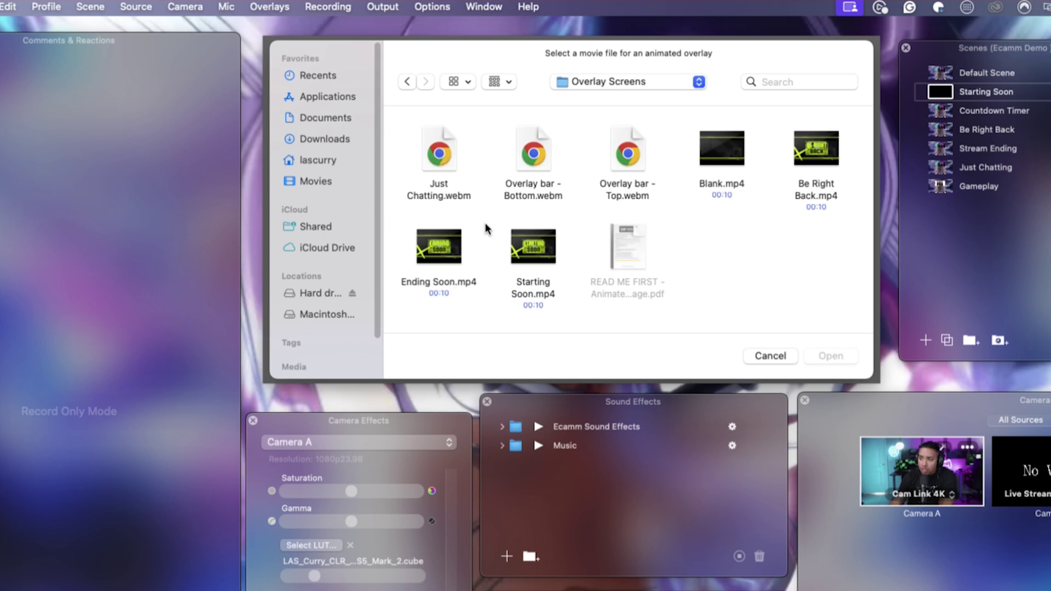
{"action": "left_click", "coordinate": [831, 356]}
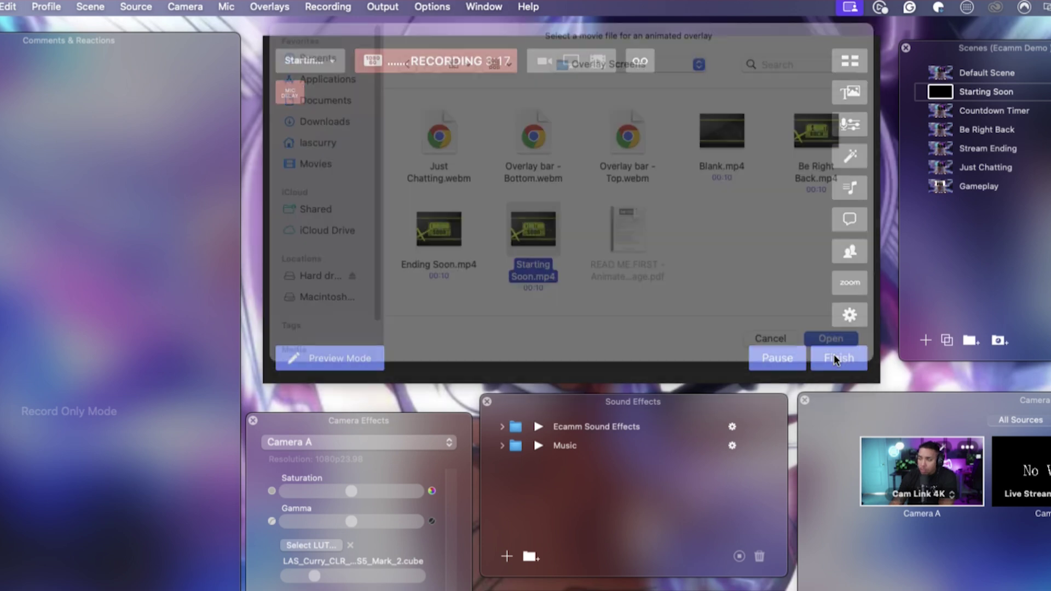
{"action": "left_click", "coordinate": [551, 261]}
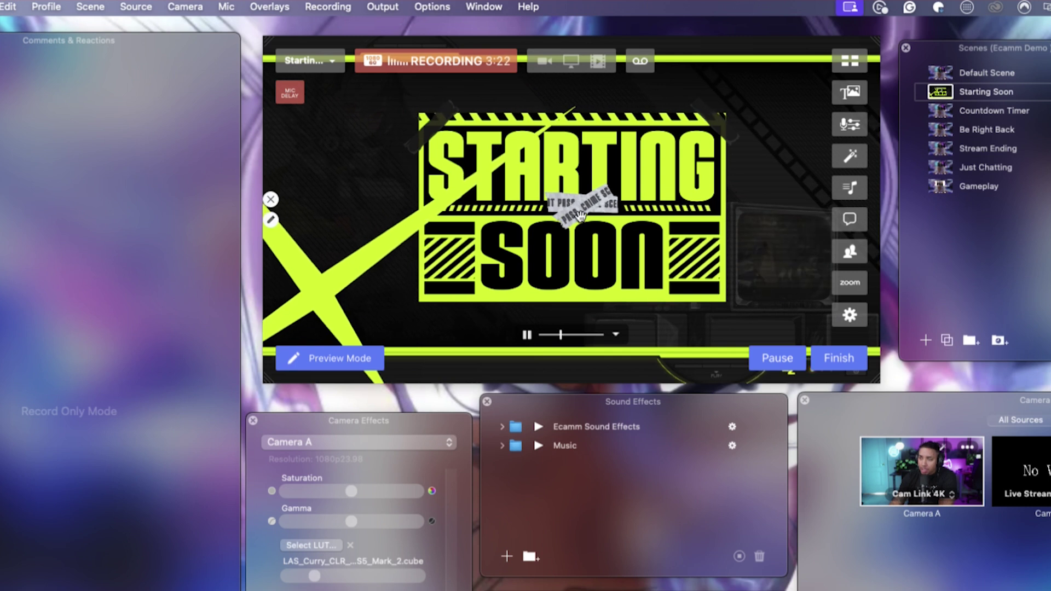
{"action": "left_click", "coordinate": [615, 335]}
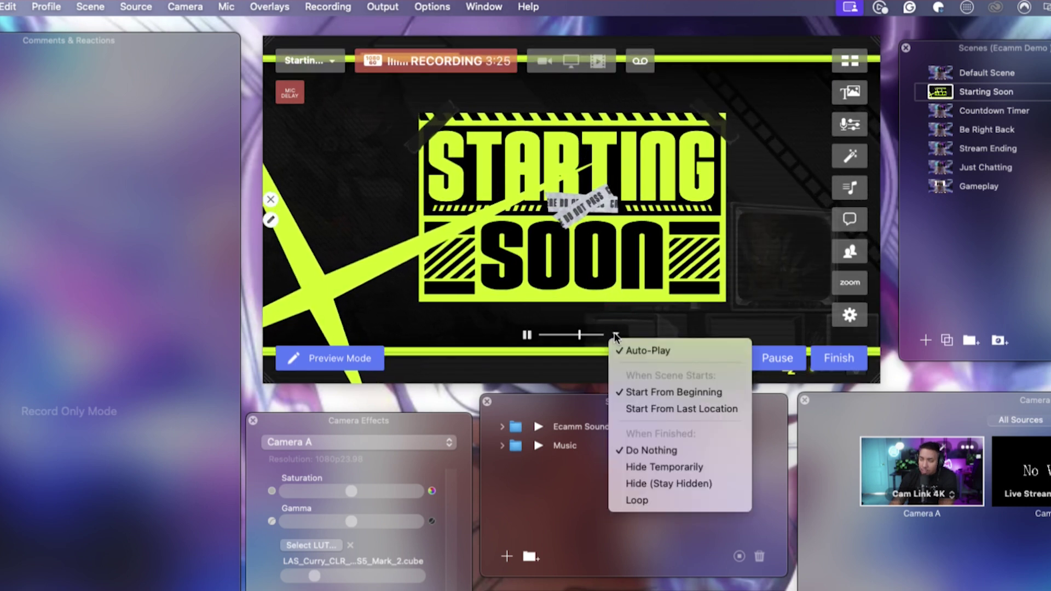
- Set the Starting Soon overlay's When Finished playback option to Loop
{"action": "left_click", "coordinate": [657, 500]}
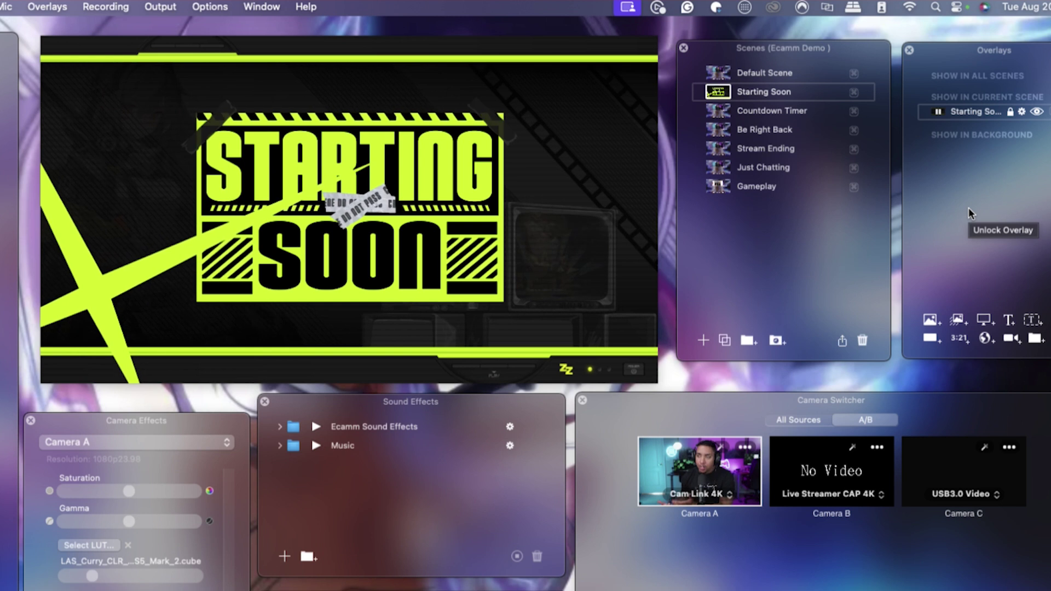
- Select the Countdown Timer scene and set its source to Blank
{"action": "left_click", "coordinate": [726, 112]}
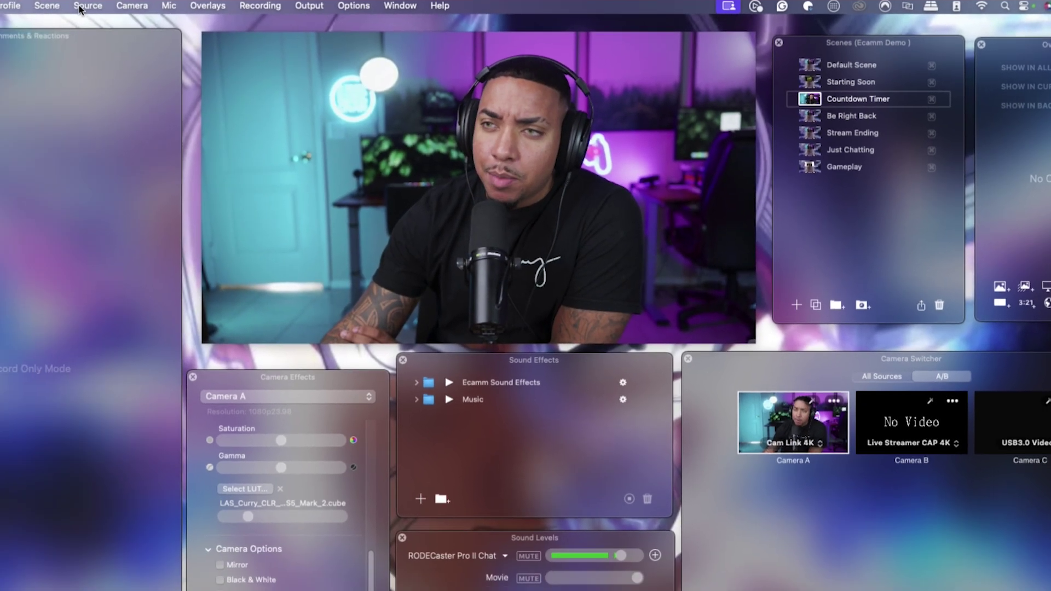
{"action": "left_click", "coordinate": [123, 8]}
{"action": "left_click", "coordinate": [126, 25]}
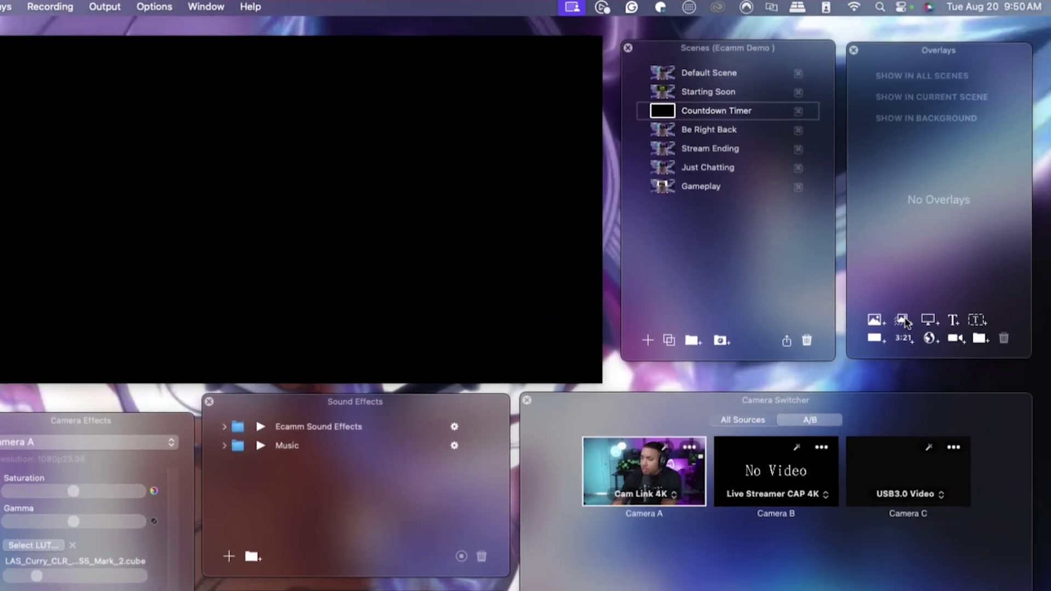
- Add the 5 Minute Countdown movie from the Countdown Timer folder as an animated overlay
{"action": "left_click", "coordinate": [903, 320]}
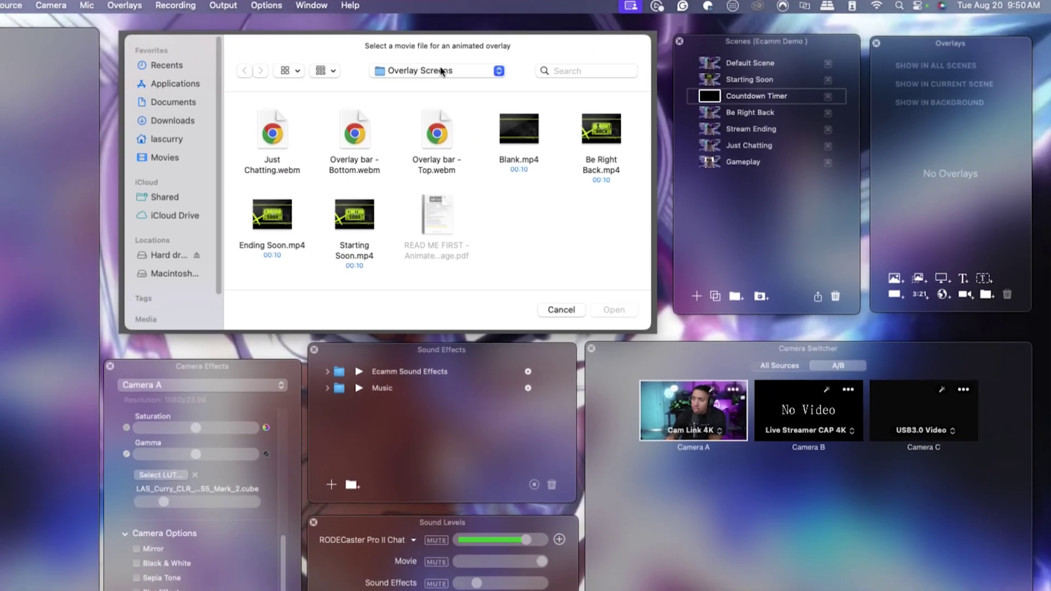
{"action": "left_click", "coordinate": [438, 70]}
{"action": "left_click", "coordinate": [436, 83]}
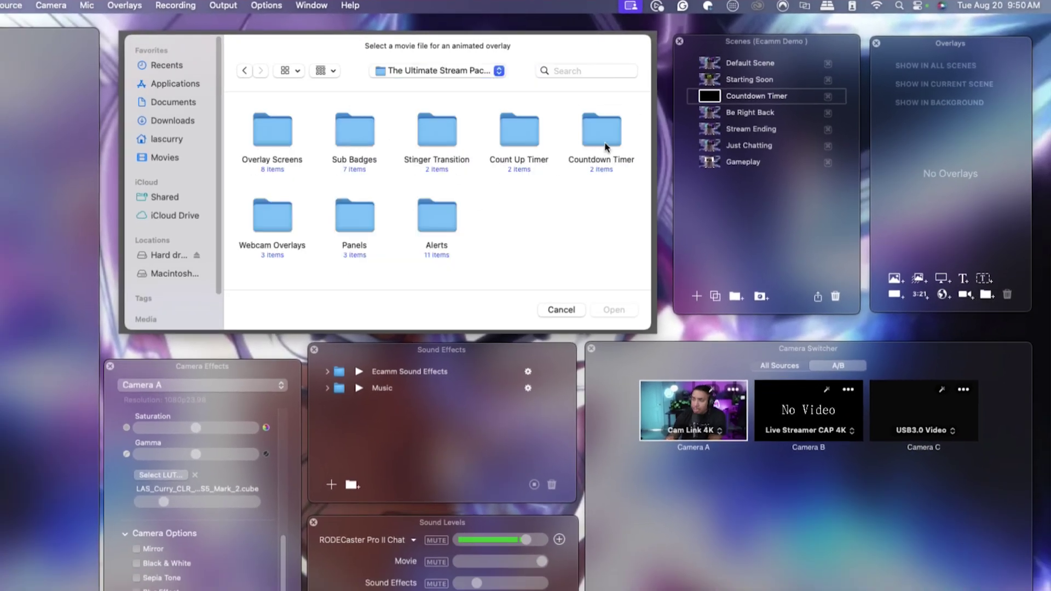
{"action": "double_click", "coordinate": [595, 143]}
{"action": "left_click", "coordinate": [612, 310]}
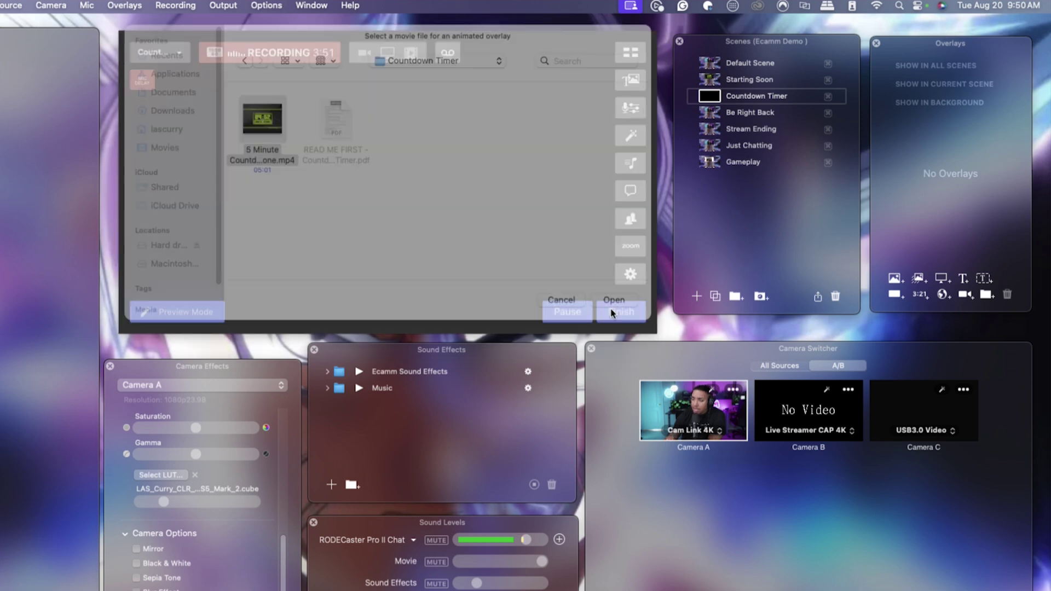
{"action": "left_click", "coordinate": [368, 232]}
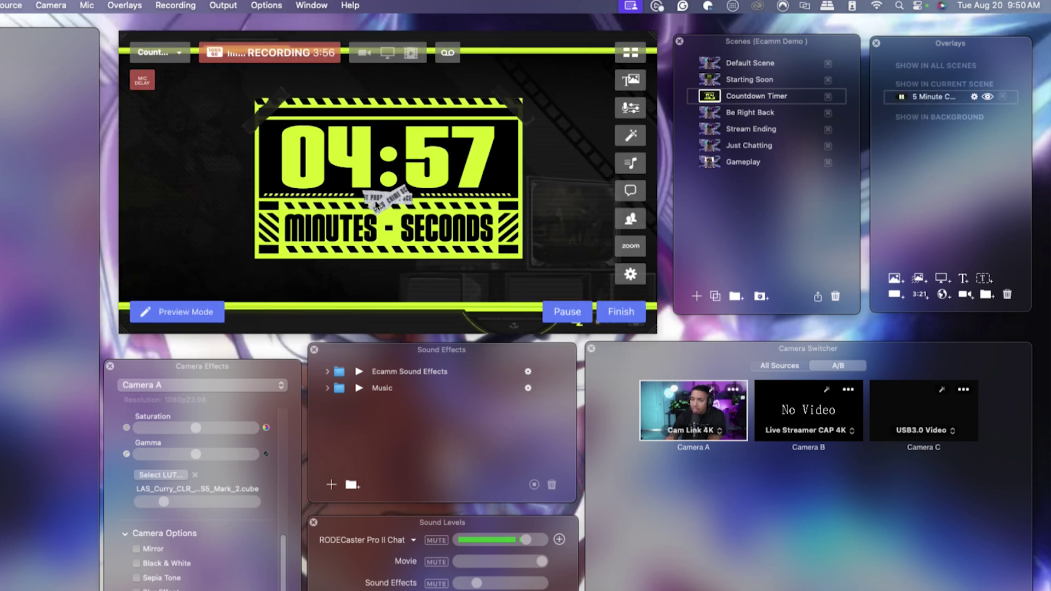
- Review the countdown overlay's playback options, then select the Be Right Back scene
{"action": "left_click", "coordinate": [426, 291]}
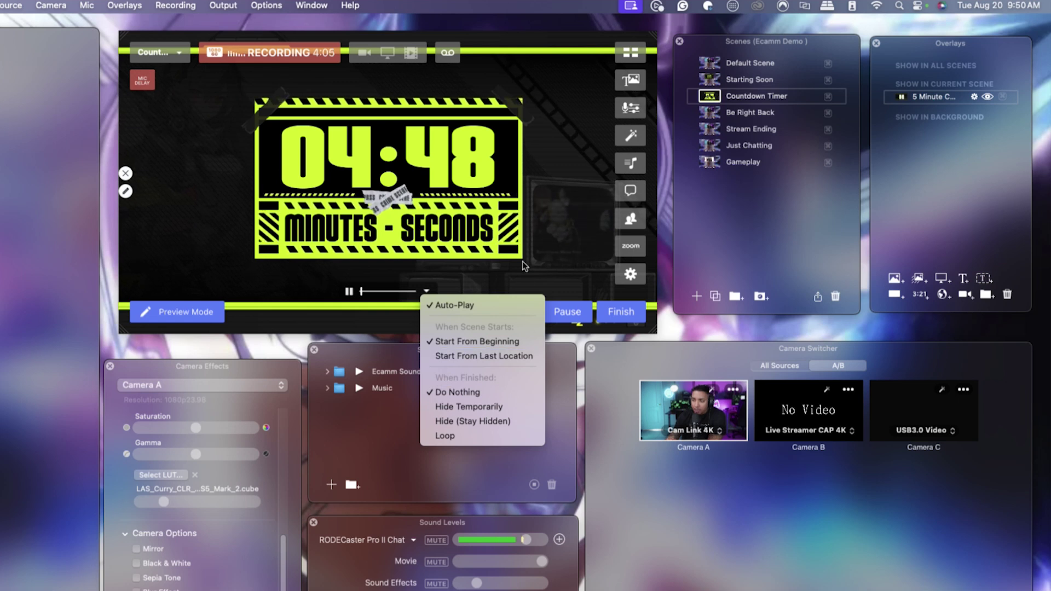
{"action": "left_click", "coordinate": [523, 267]}
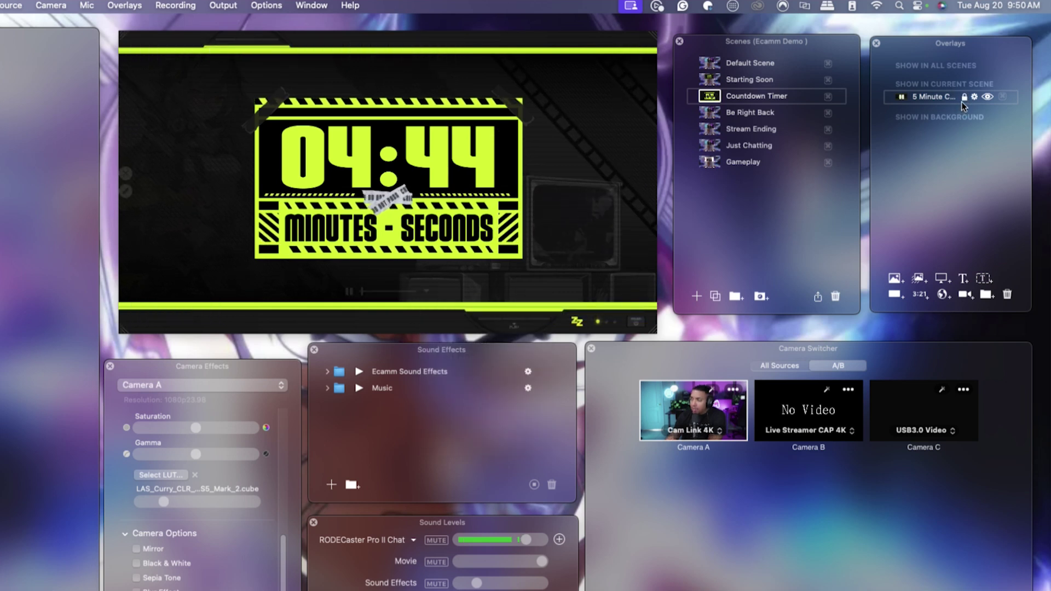
{"action": "left_click", "coordinate": [716, 113]}
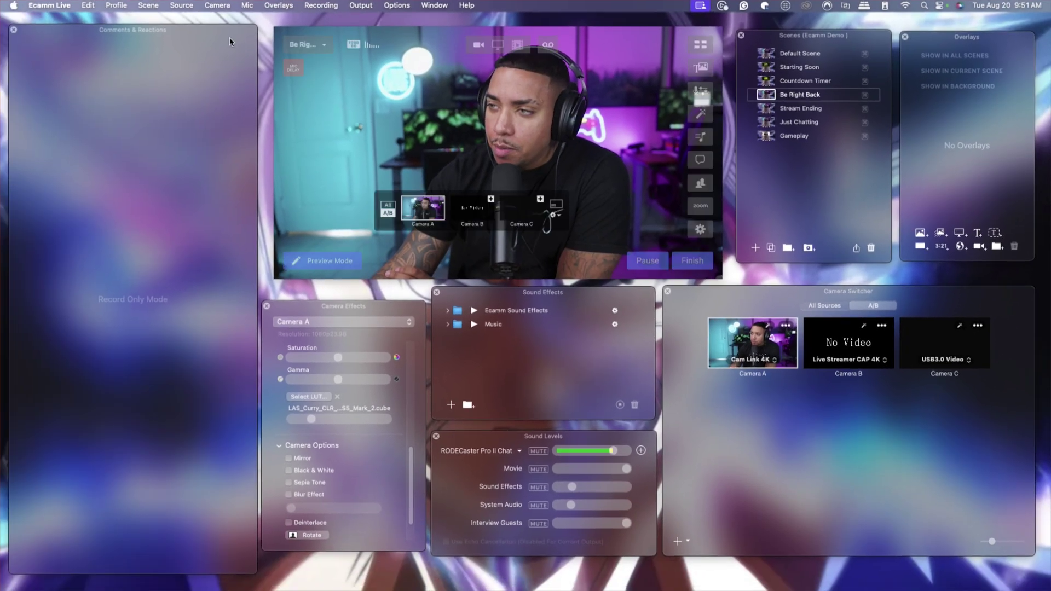
- Blank the Be Right Back scene and add Be Right Back.mp4 from Overlay Screens as an overlay
{"action": "left_click", "coordinate": [8, 6]}
{"action": "left_click", "coordinate": [178, 23]}
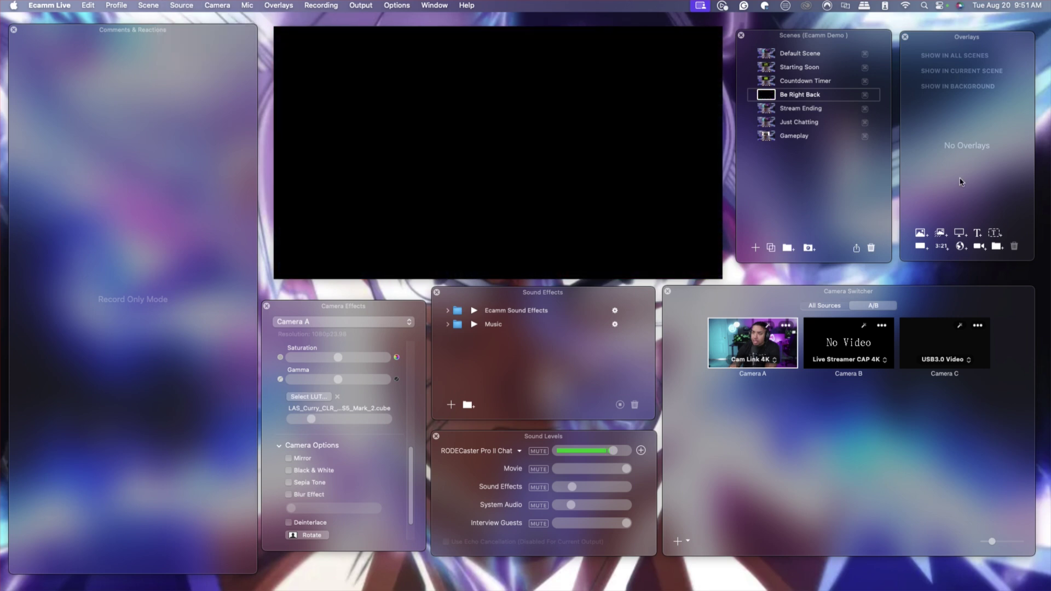
{"action": "left_click", "coordinate": [940, 233]}
{"action": "left_click", "coordinate": [511, 65]}
{"action": "left_click", "coordinate": [513, 76]}
{"action": "double_click", "coordinate": [412, 112]}
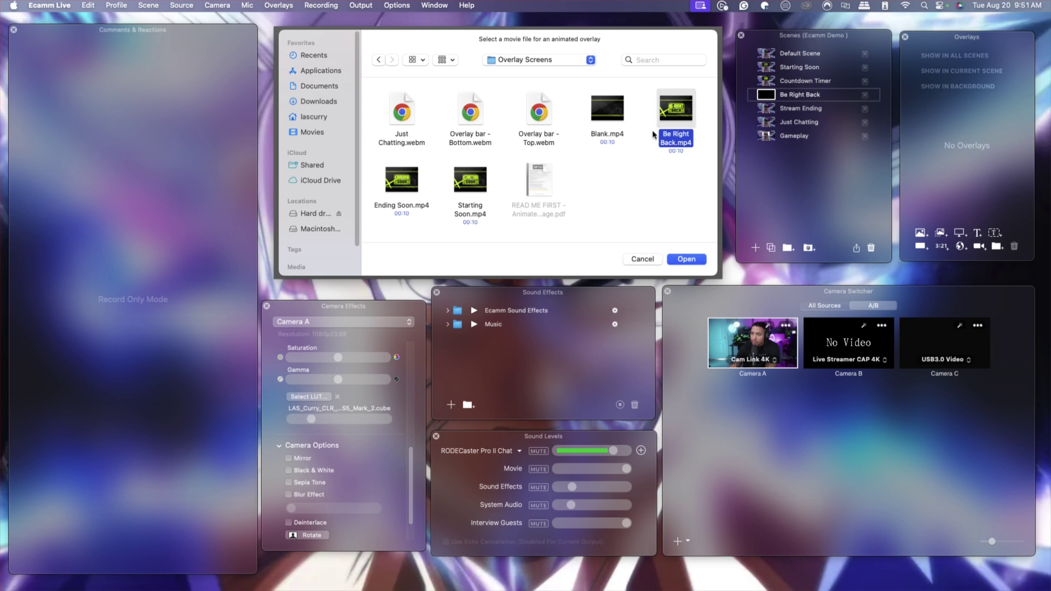
{"action": "left_click", "coordinate": [682, 260]}
{"action": "left_click", "coordinate": [546, 187]}
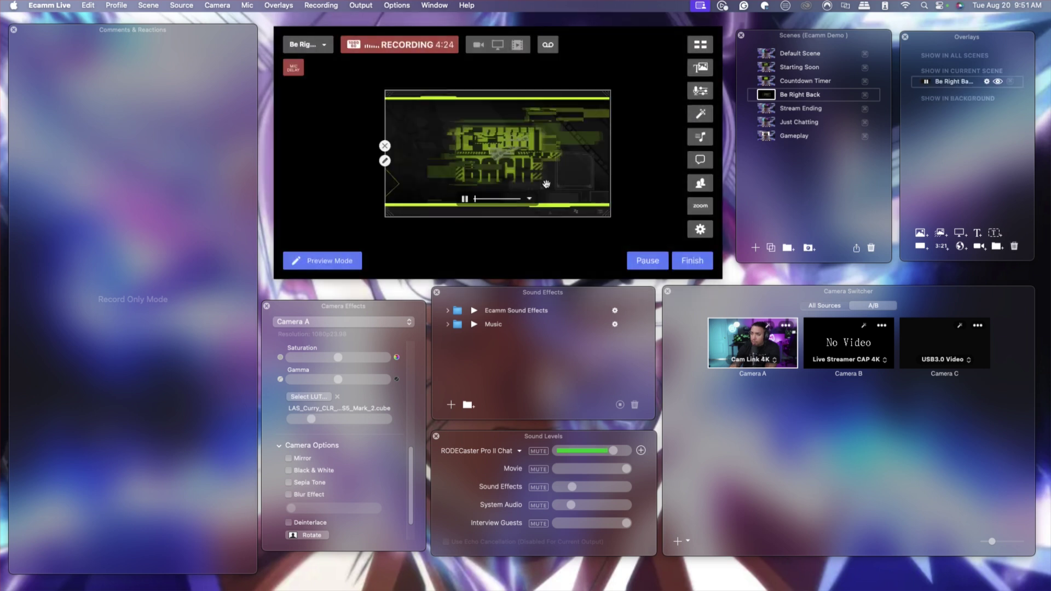
- Select the Stream Ending scene and set its source to Blank
{"action": "left_click", "coordinate": [790, 112]}
{"action": "left_click", "coordinate": [181, 5]}
{"action": "left_click", "coordinate": [177, 30]}
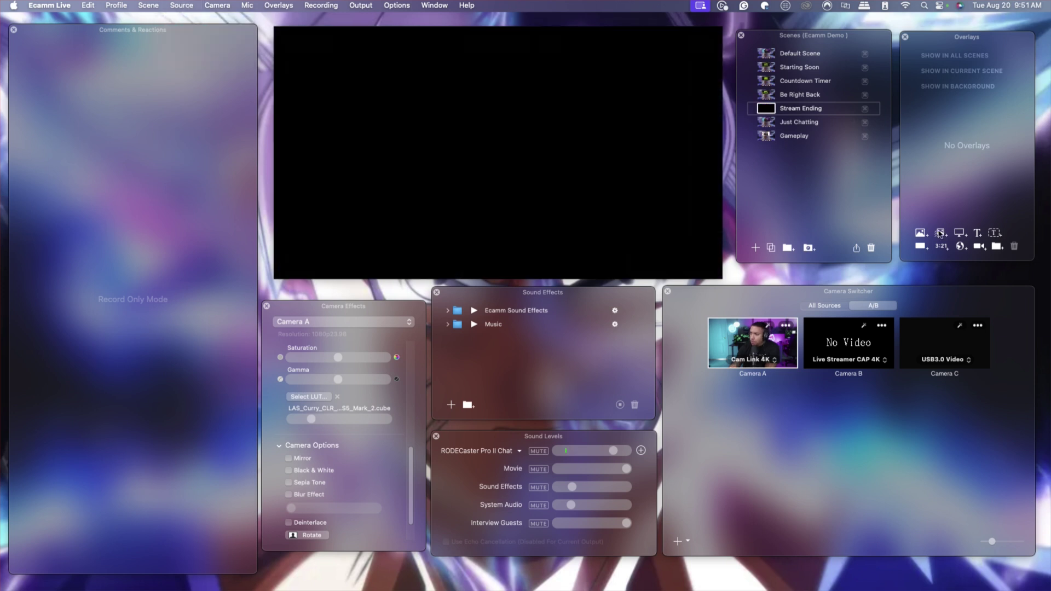
- Add Ending Soon.mp4 as a looping animated overlay, then check the Be Right Back overlay's playback options
{"action": "left_click", "coordinate": [940, 233]}
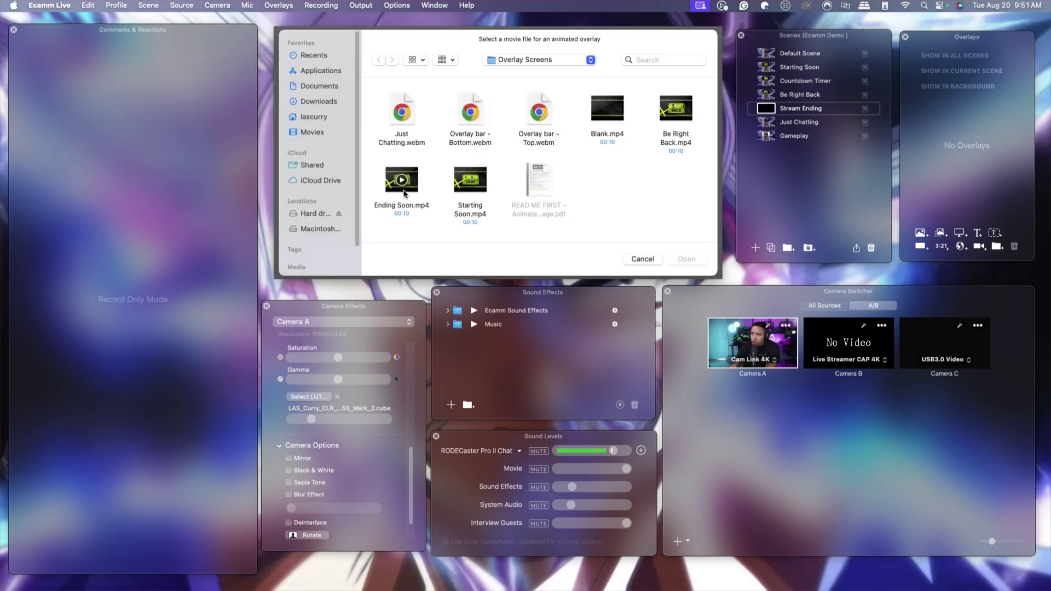
{"action": "left_click", "coordinate": [679, 260]}
{"action": "left_click", "coordinate": [481, 192]}
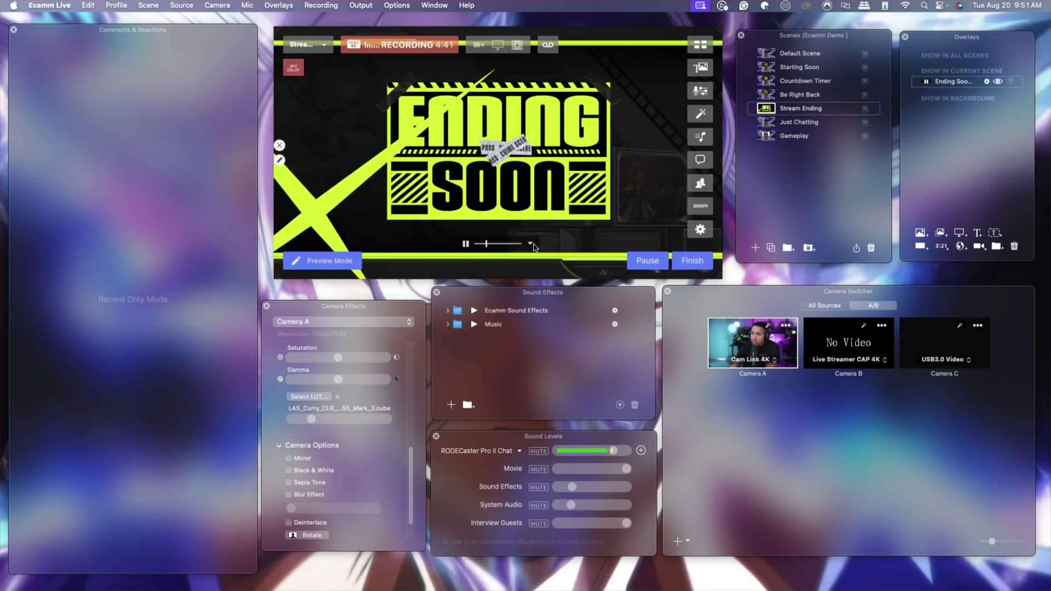
{"action": "left_click", "coordinate": [531, 244]}
{"action": "left_click", "coordinate": [546, 364]}
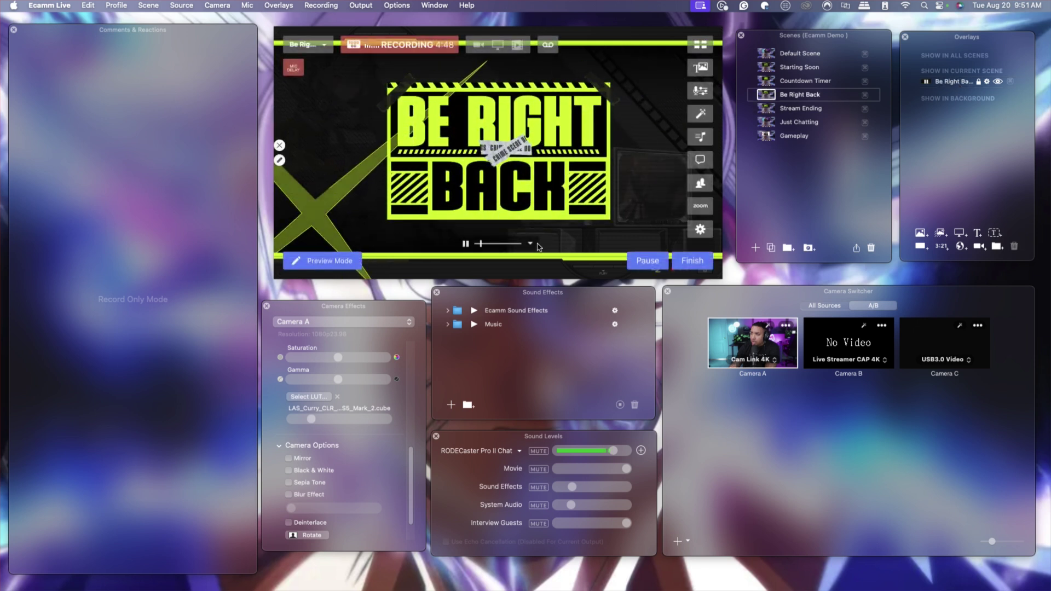
{"action": "left_click", "coordinate": [530, 243]}
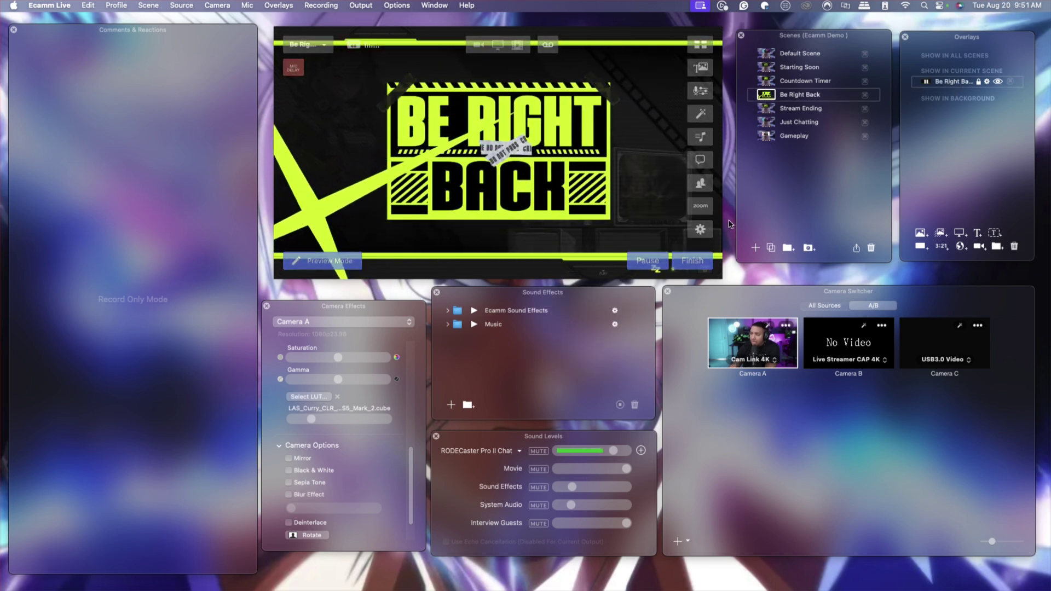
- Toggle Show Desktop twice with F11 to hide and then restore all windows
{"action": "key", "text": "F11"}
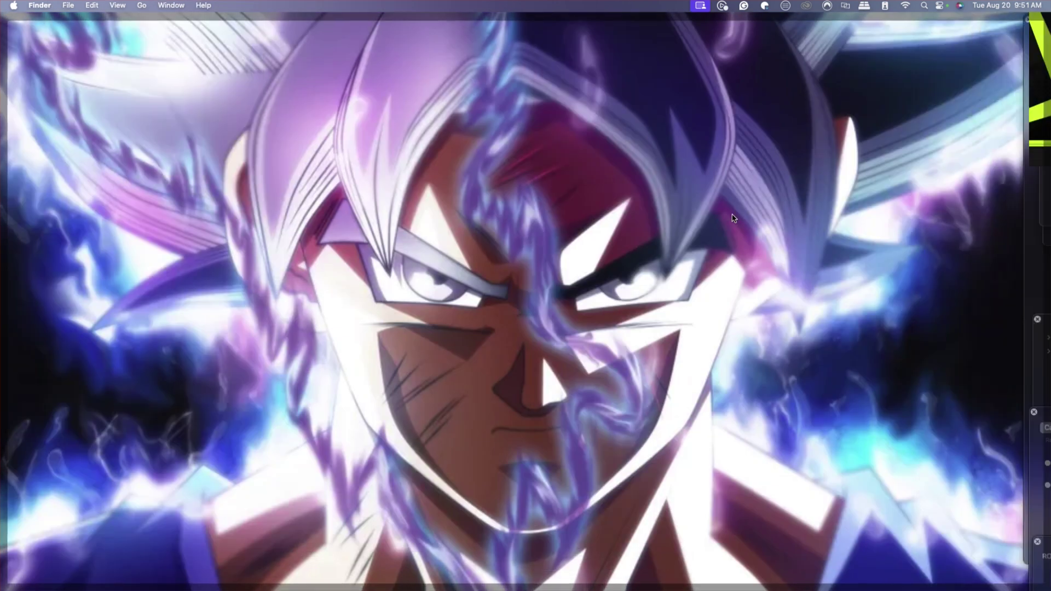
{"action": "key", "text": "F11"}
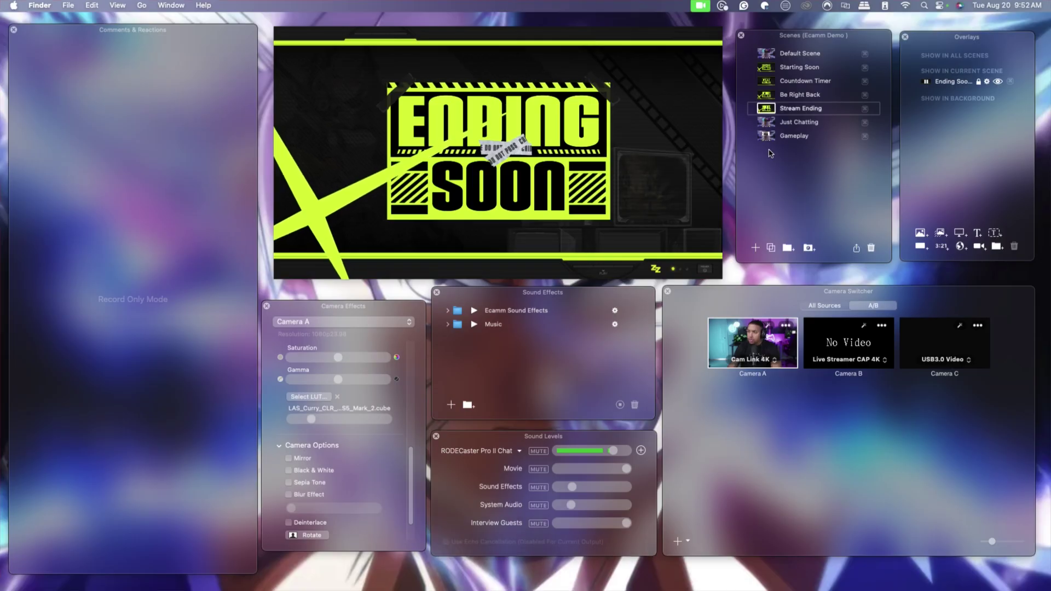
- Select the Just Chatting scene, showing only the host's camera
{"action": "left_click", "coordinate": [764, 124]}
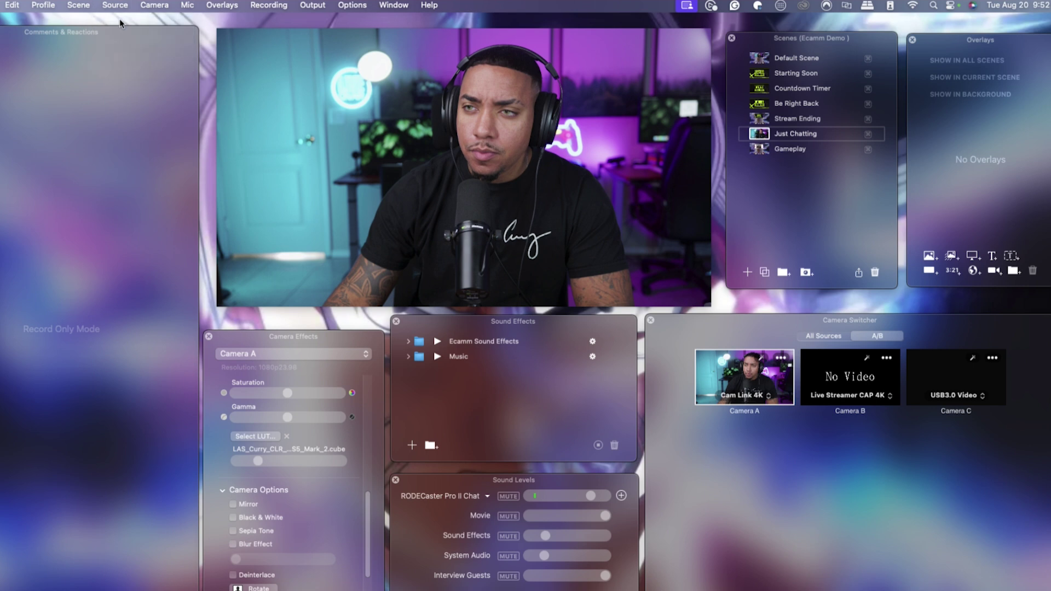
- Add Just Chatting.webm from Overlay Screens as an animated overlay set to Loop
{"action": "left_click", "coordinate": [951, 256]}
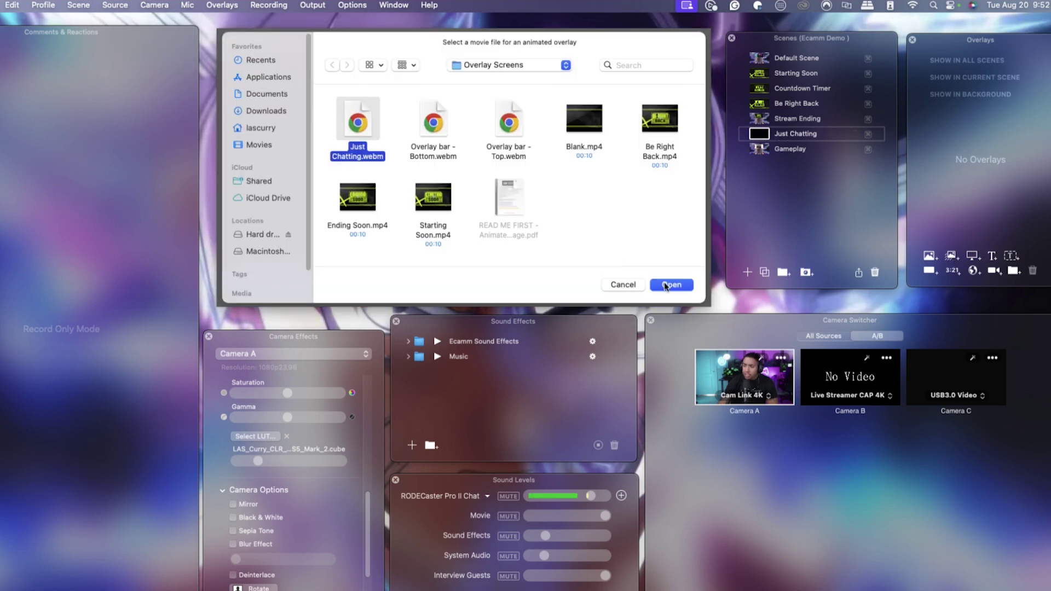
{"action": "left_click", "coordinate": [668, 284]}
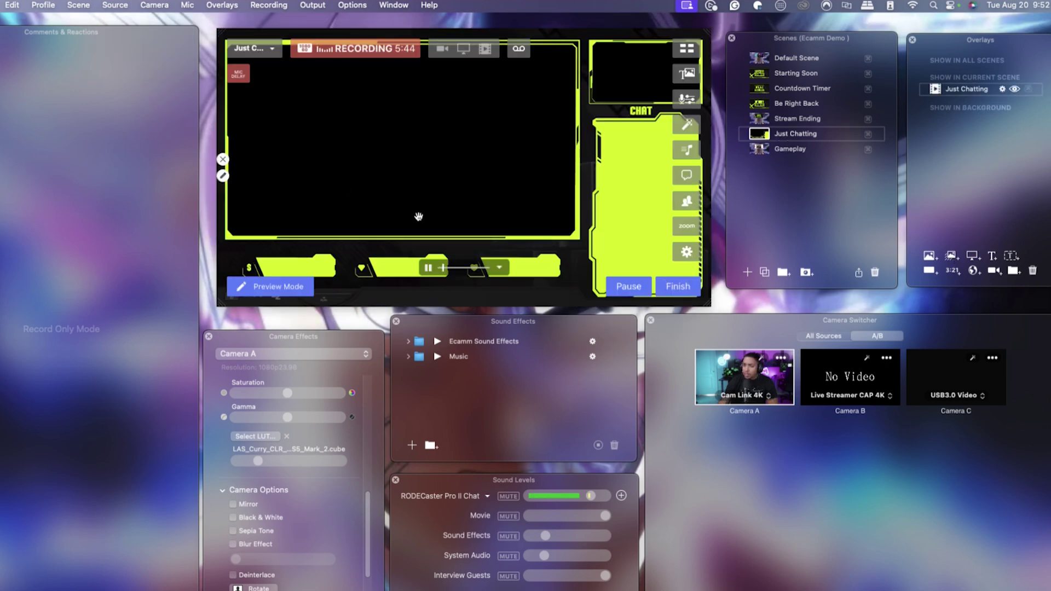
{"action": "left_click", "coordinate": [499, 268]}
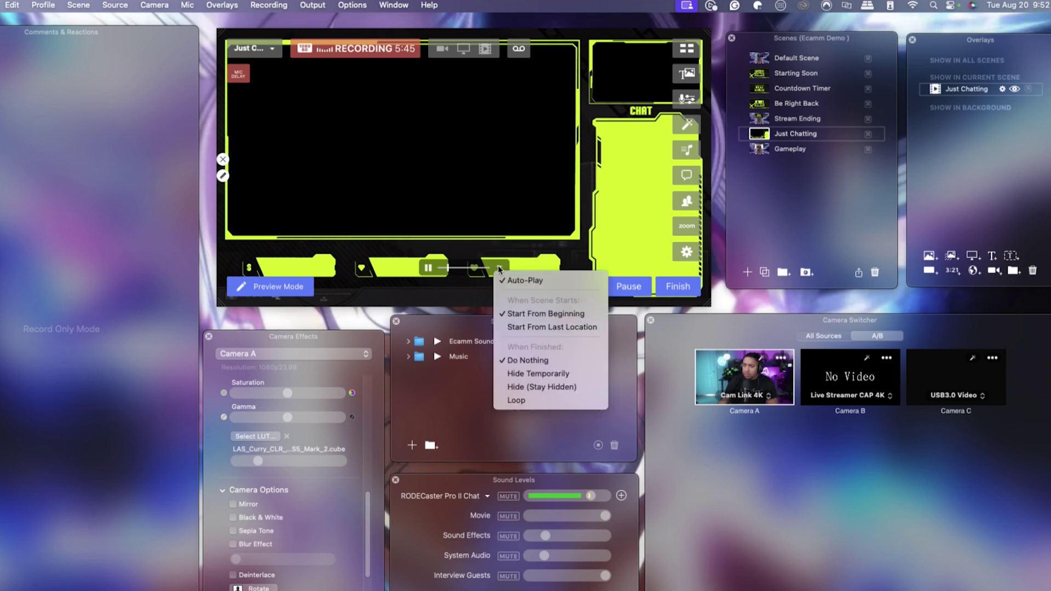
{"action": "left_click", "coordinate": [514, 400]}
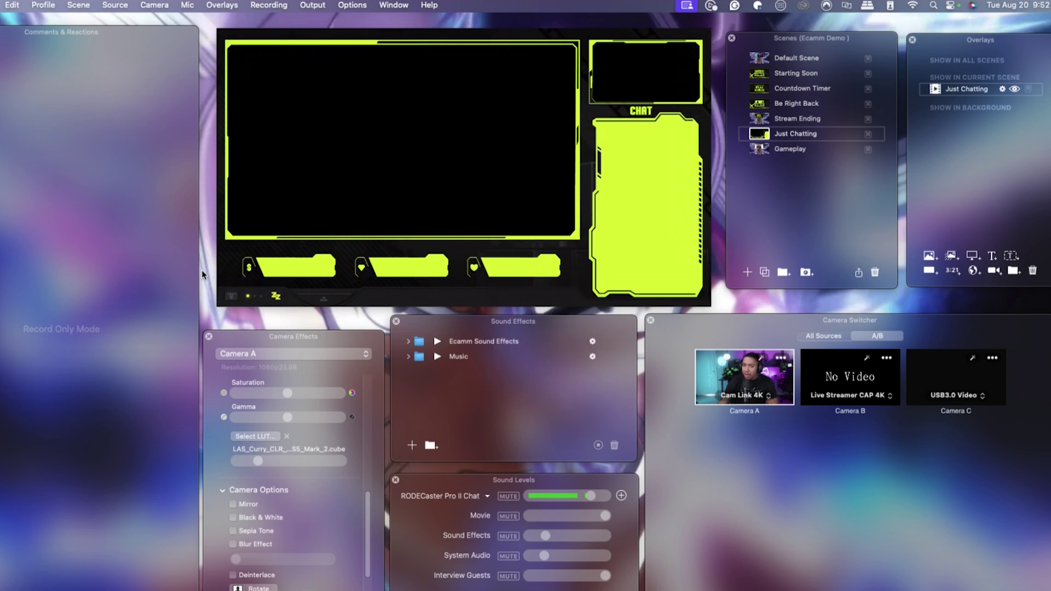